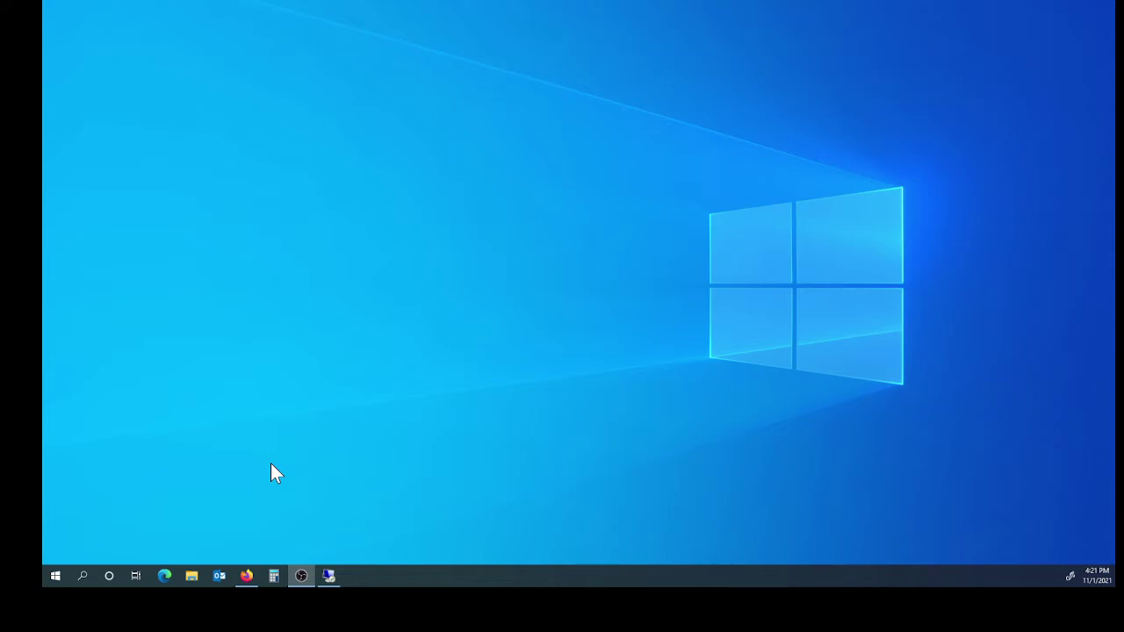
- Switch to the Fiery server's Remote Desktop session and open the "disk clean up fiery" text file
click(321, 577)
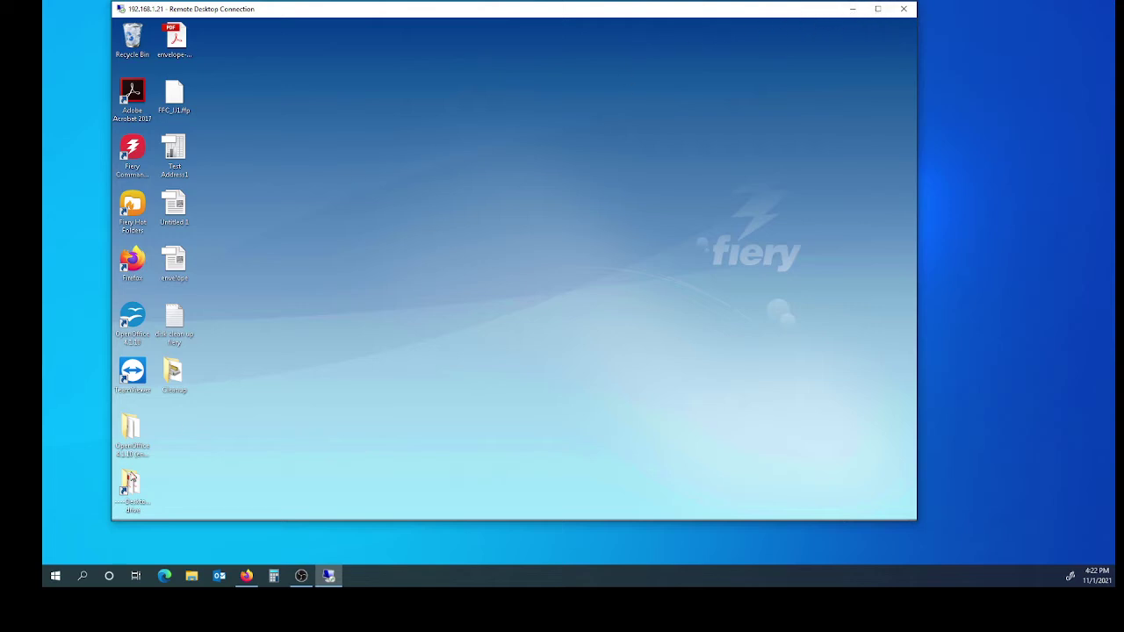
click(179, 376)
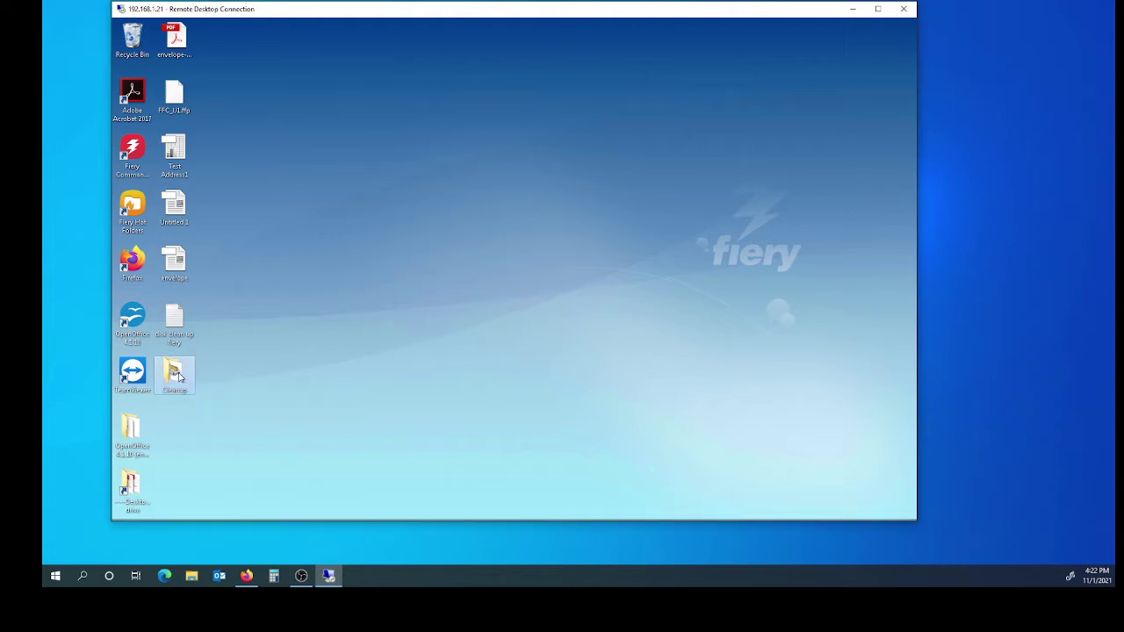
double_click(179, 325)
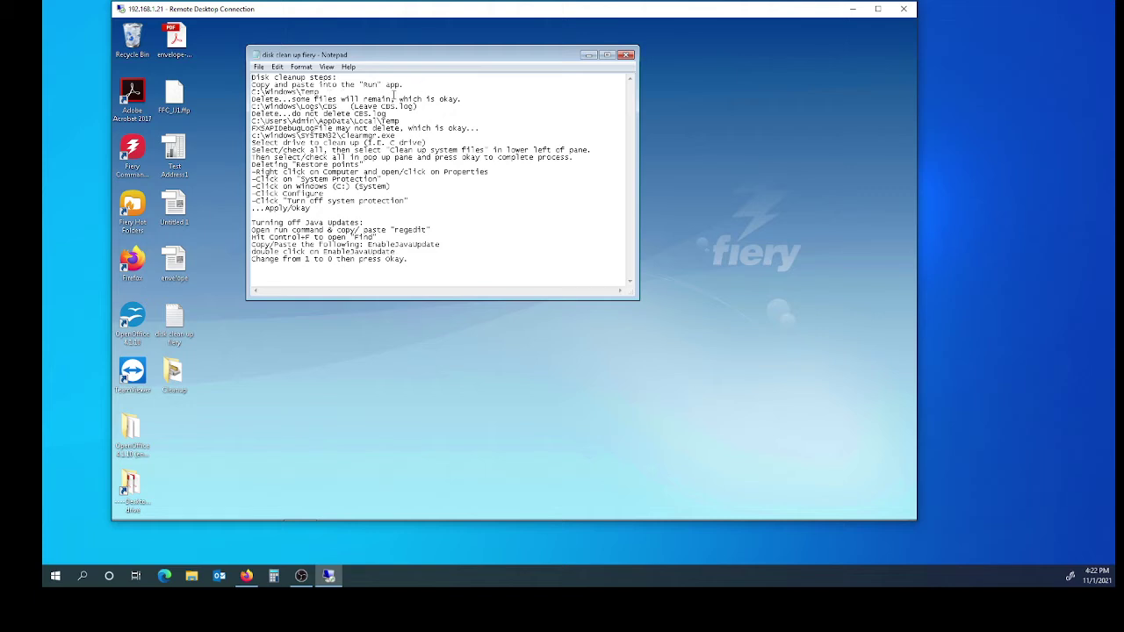
- Read through the disk cleanup notes, highlighting the file deletion and CBS log lines and the section on turning off Java updates
drag(463, 99, 248, 99)
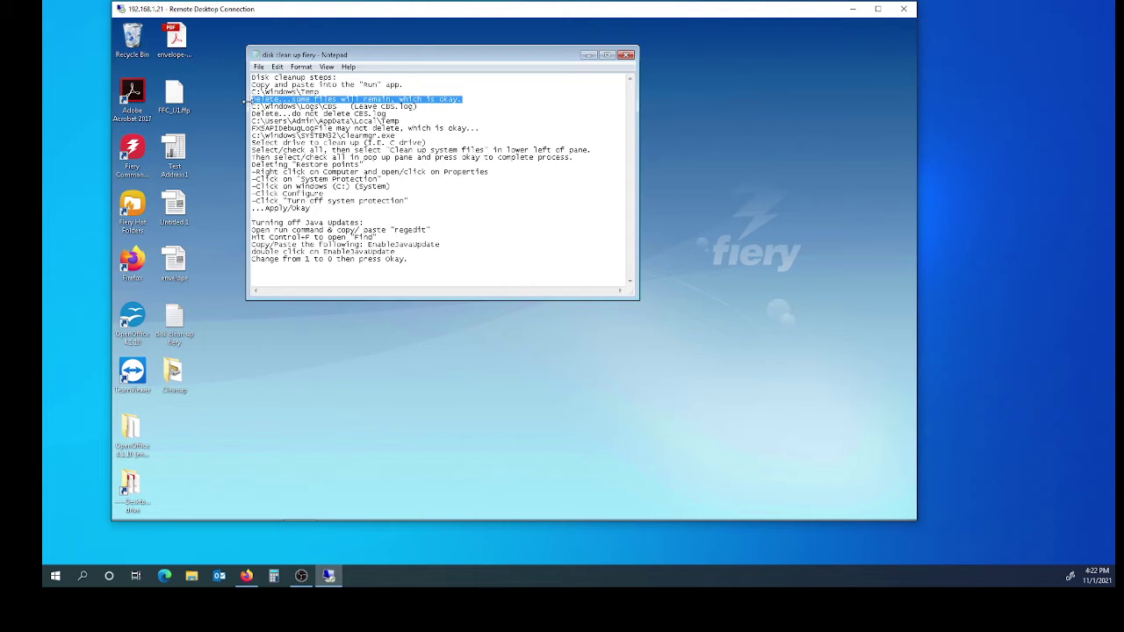
click(428, 109)
drag(392, 111, 251, 111)
click(247, 110)
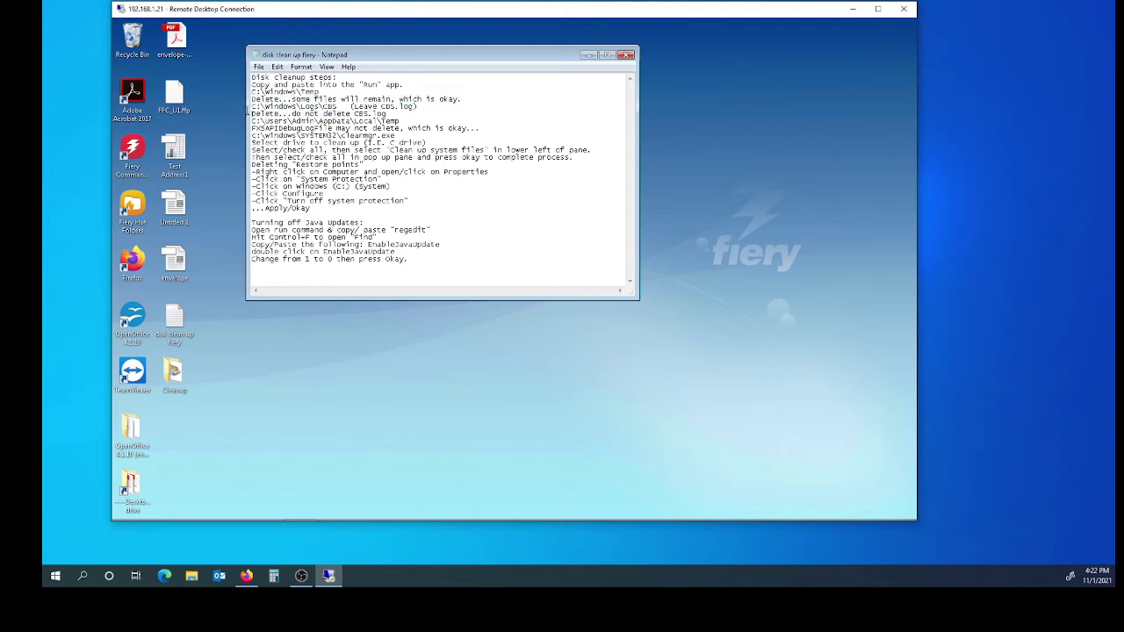
key(shift+End)
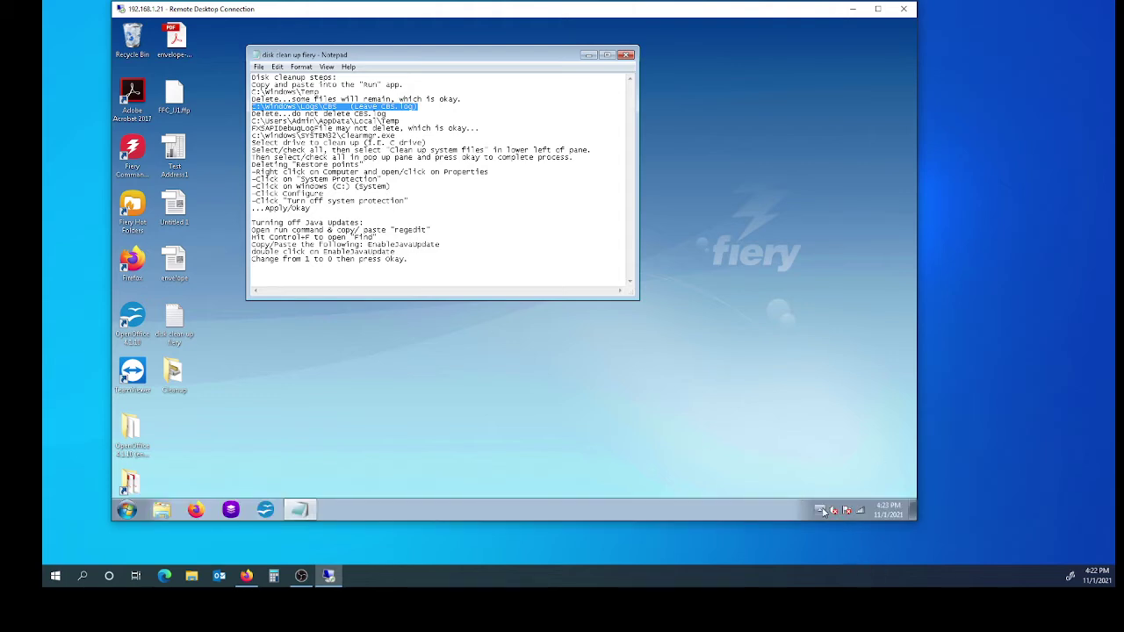
click(820, 512)
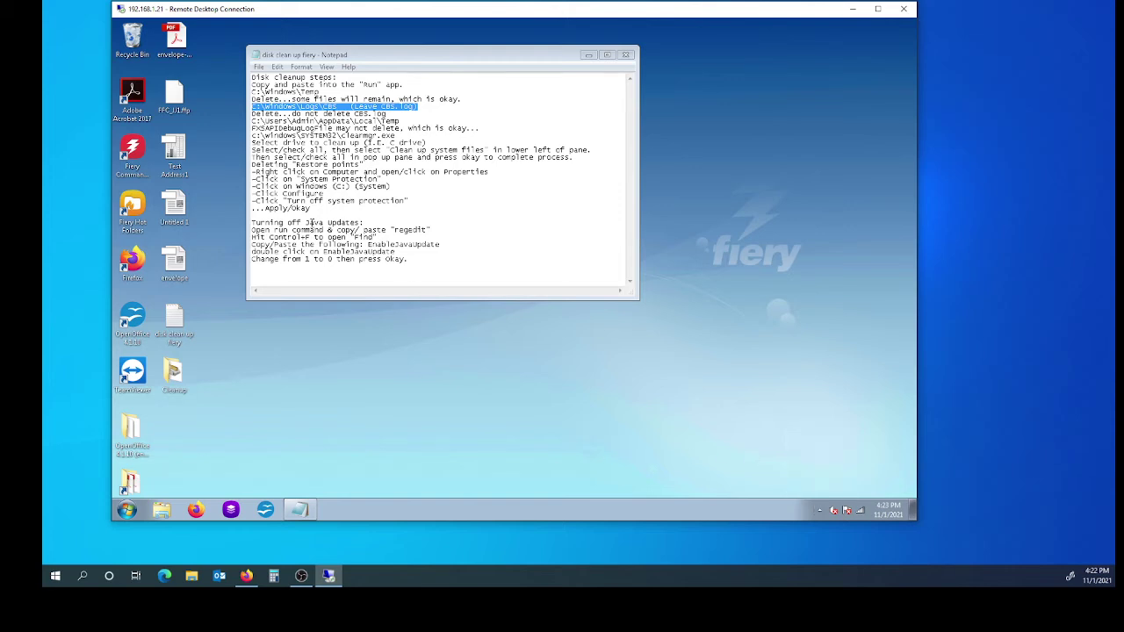
drag(409, 260, 239, 216)
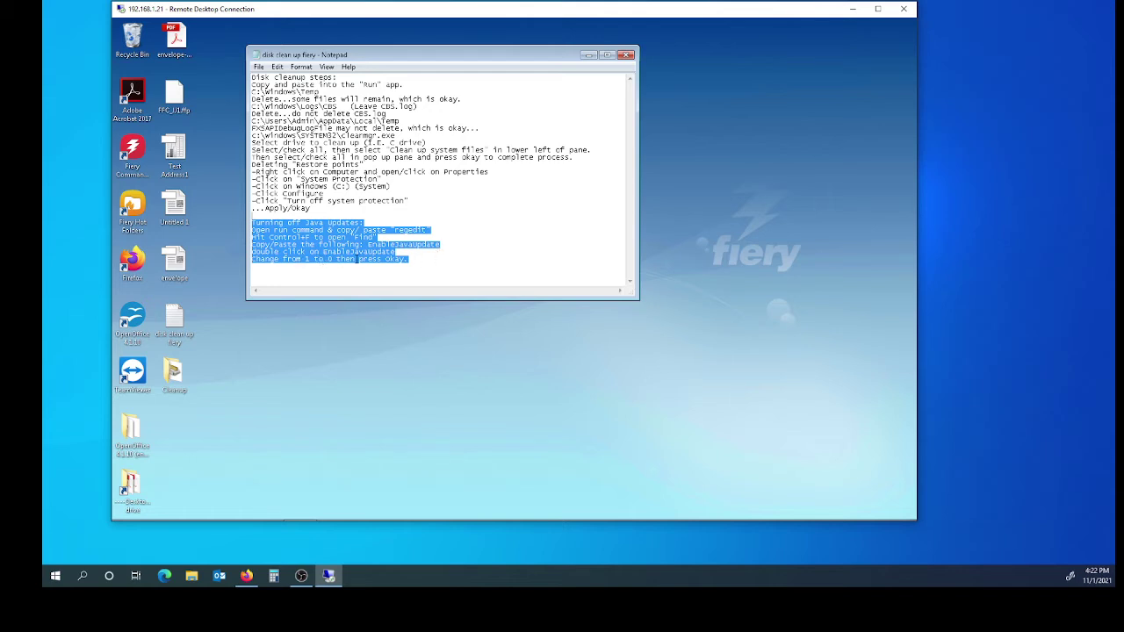
drag(409, 260, 249, 221)
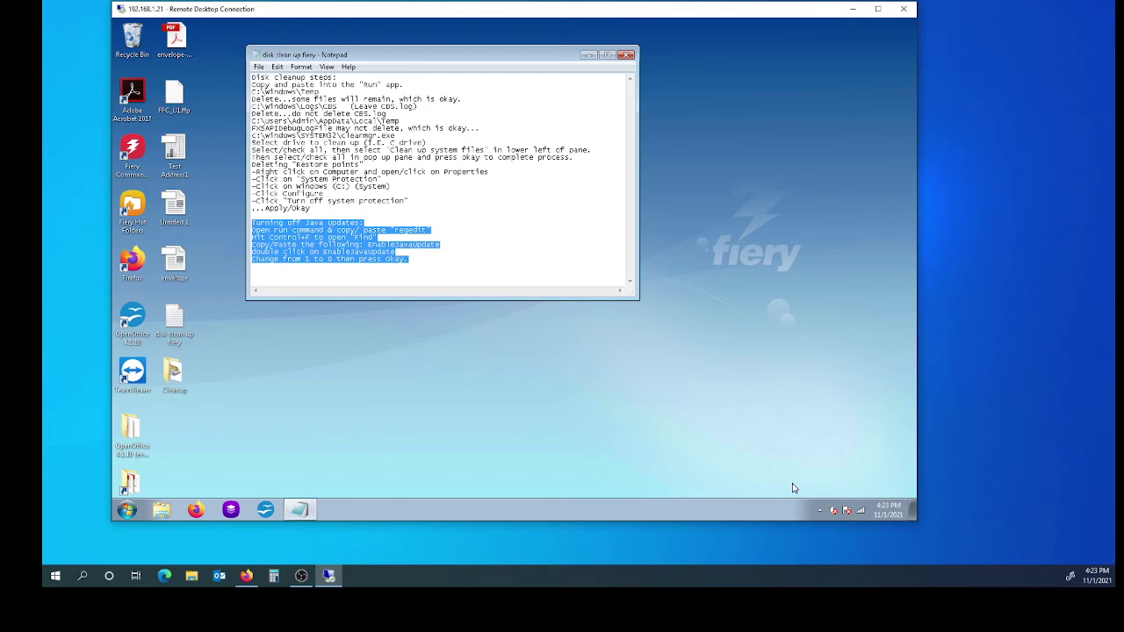
- Open the Cleanup folder on the remote desktop and view the item types available for creating a new desktop item
click(298, 412)
double_click(175, 376)
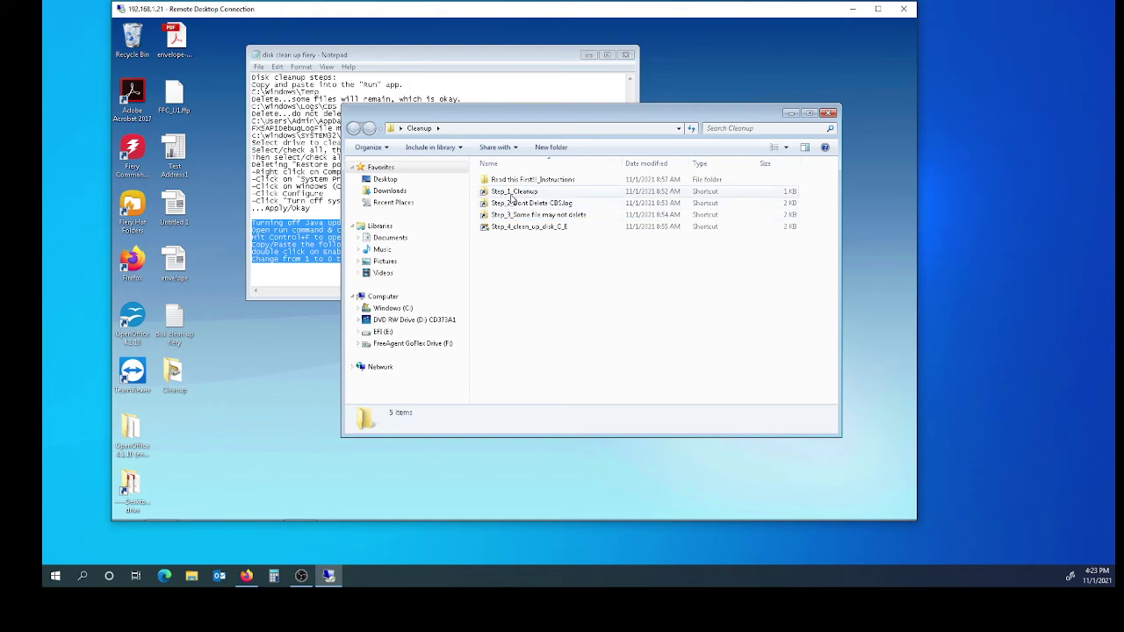
click(222, 383)
right_click(224, 383)
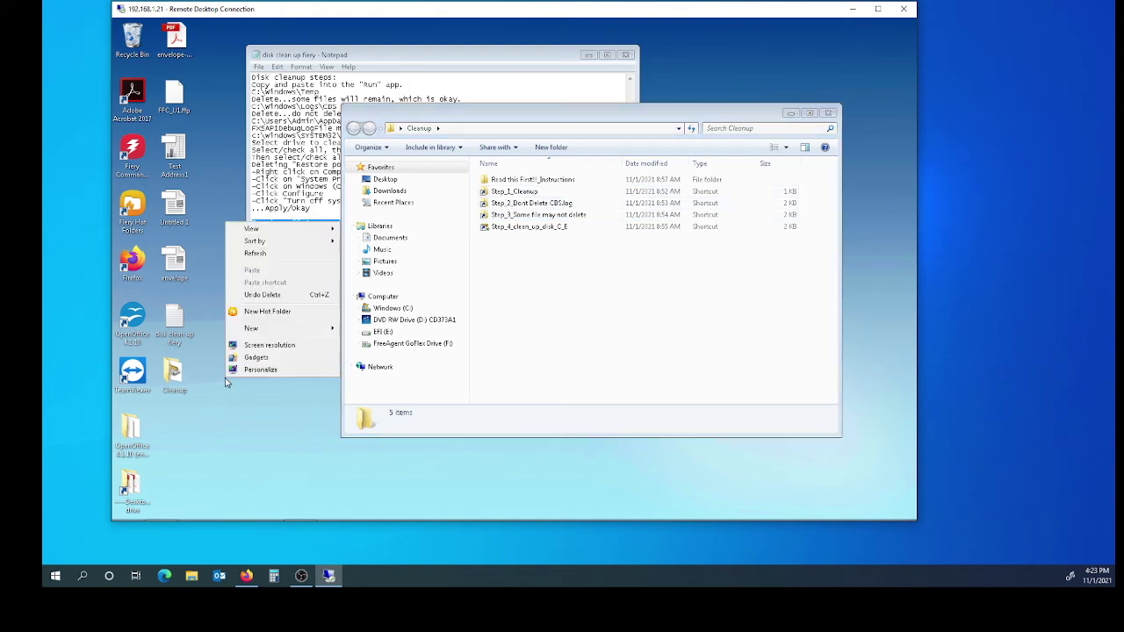
mouse_move(262, 330)
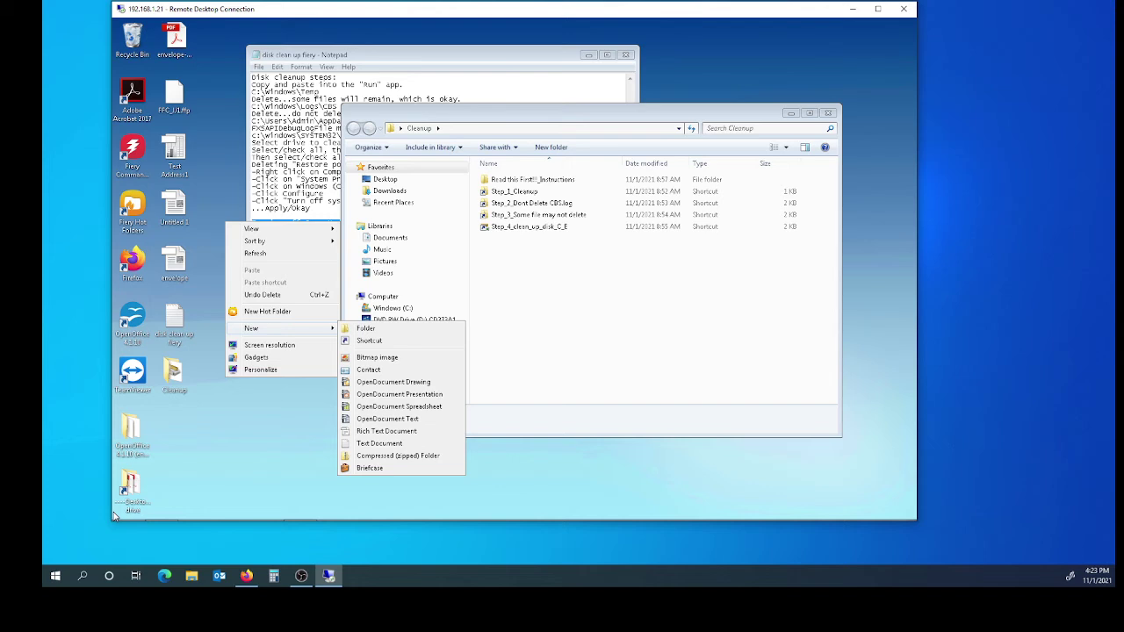
- Bring up the remote computer's Run dialog to view where the cleanup paths are entered, and cancel it
mouse_move(130, 514)
click(127, 509)
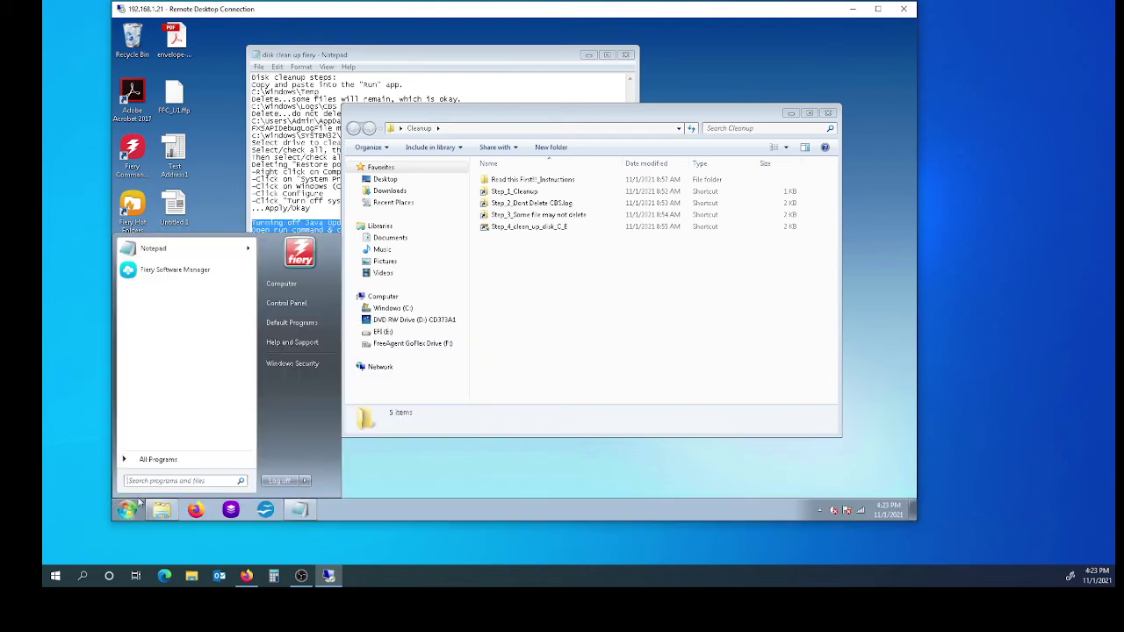
text(run)
key(Return)
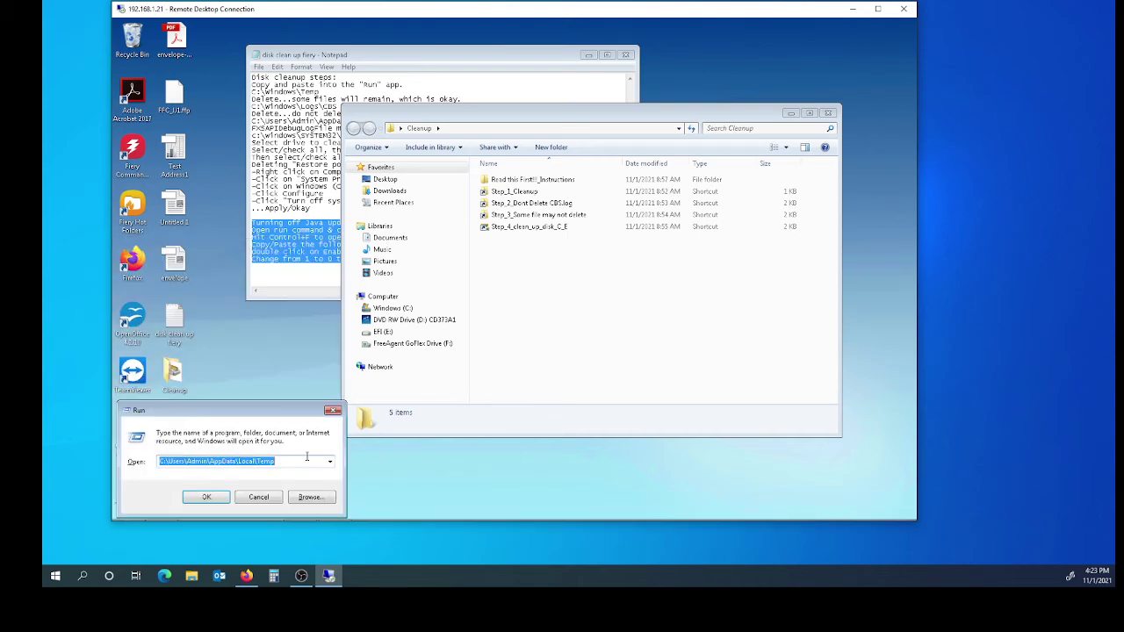
click(519, 264)
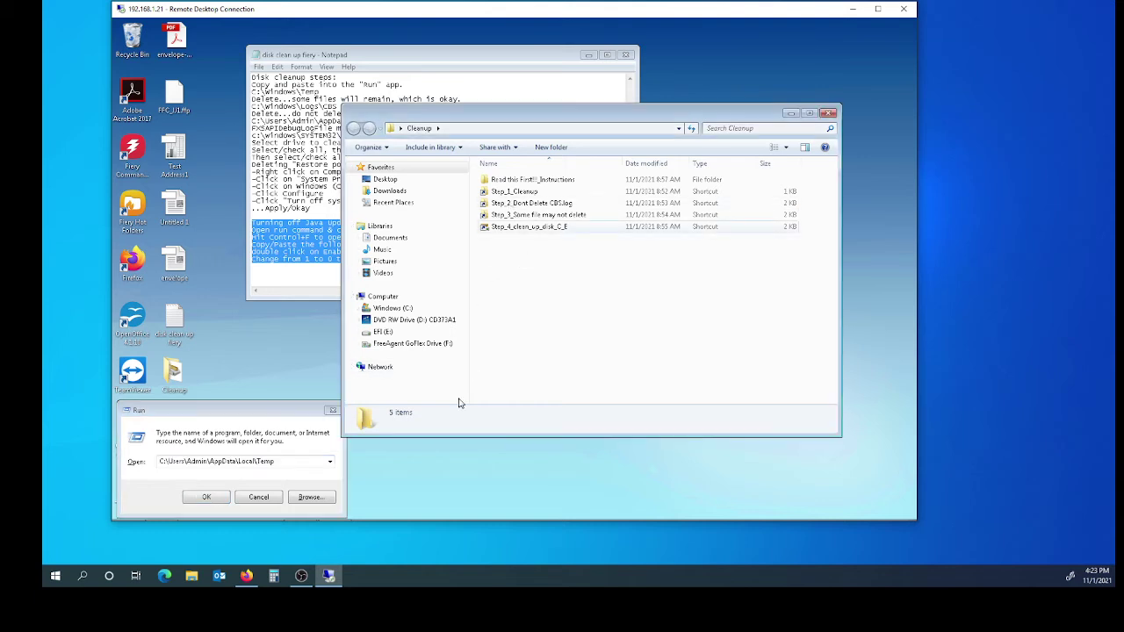
click(270, 497)
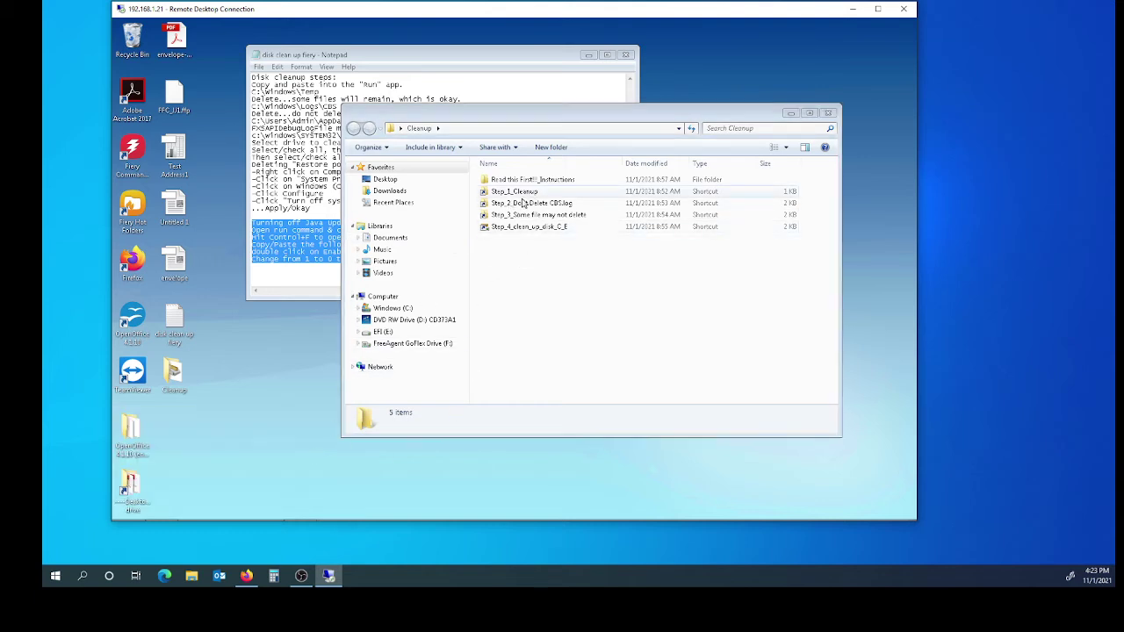
- Follow the Step_1_Cleanup shortcut to view the contents of the Windows Temp folder, and close the window
click(520, 195)
double_click(520, 195)
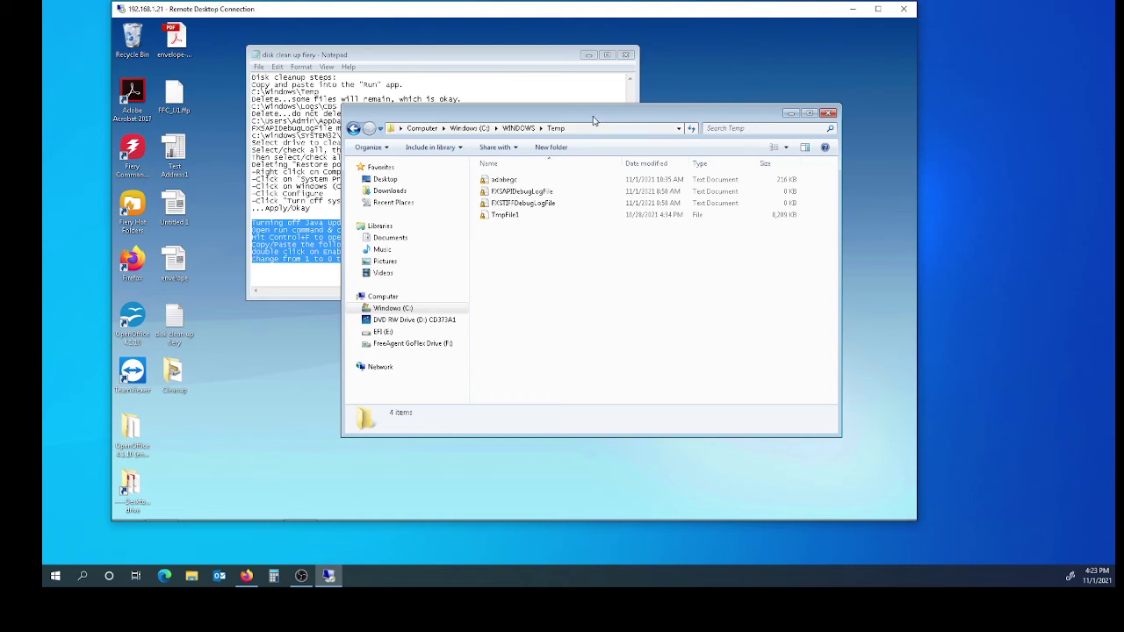
click(828, 113)
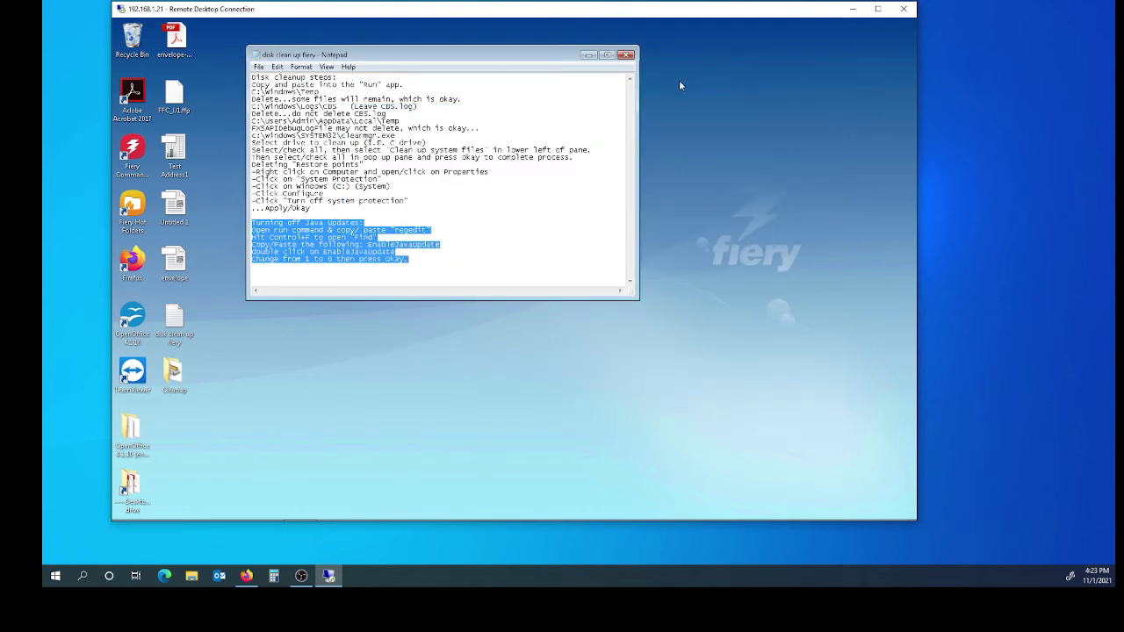
- Close the disk cleanup notes and reopen the Cleanup folder from the remote desktop
click(626, 56)
click(180, 383)
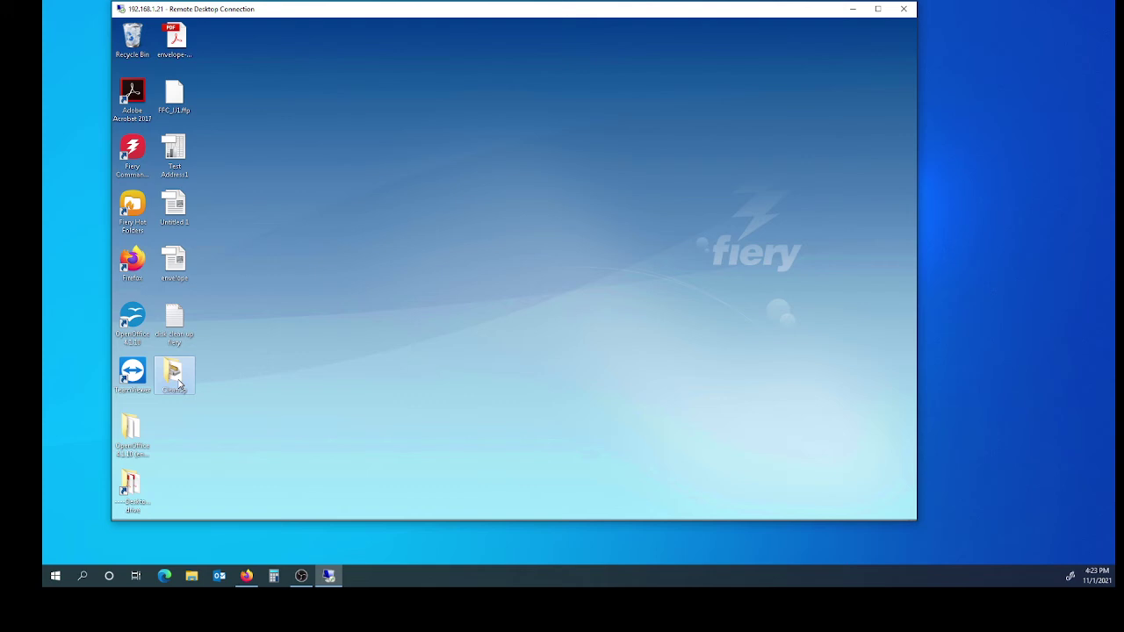
double_click(179, 383)
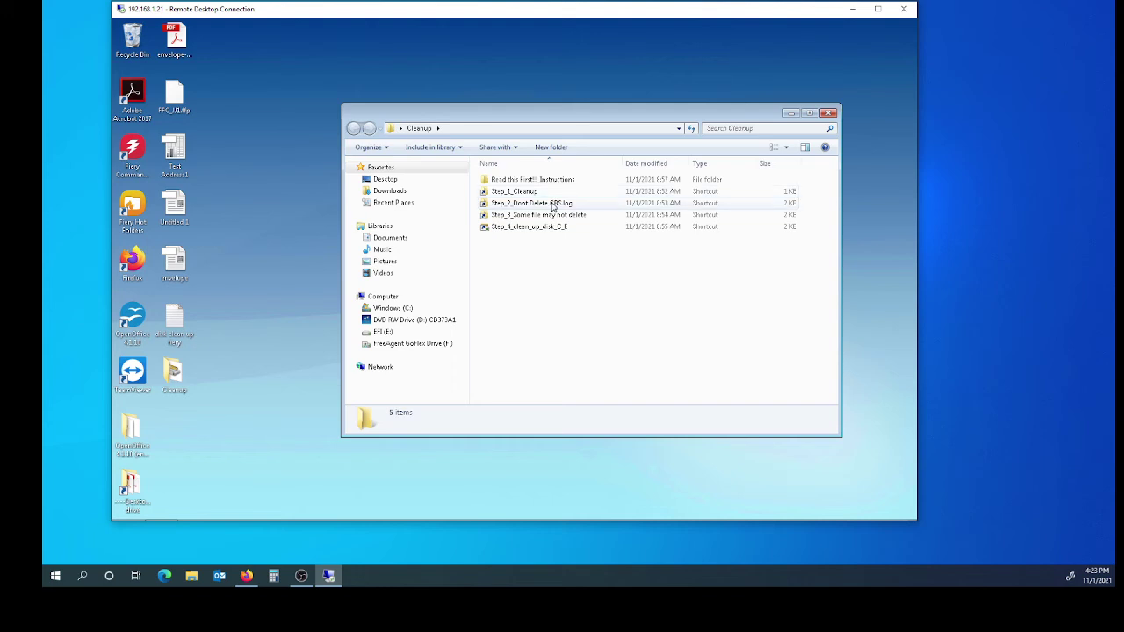
- View the folders behind the "Step_2_Dont Delete CBS.log" and "Step_3_Some file may not delete" shortcuts, returning to the Cleanup folder after each
double_click(514, 205)
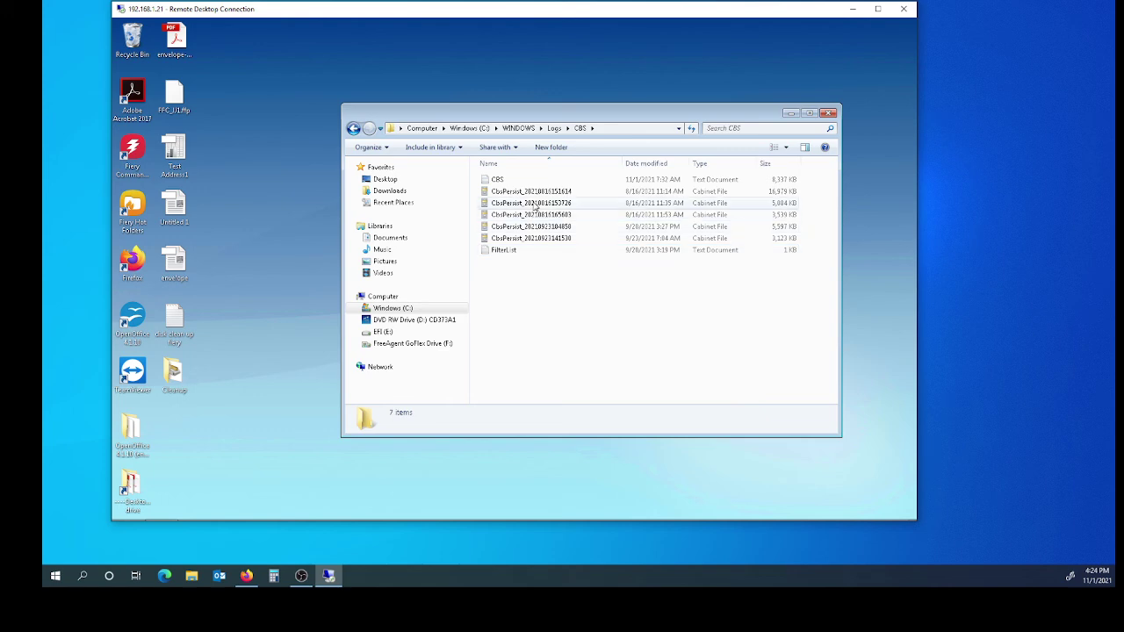
click(351, 128)
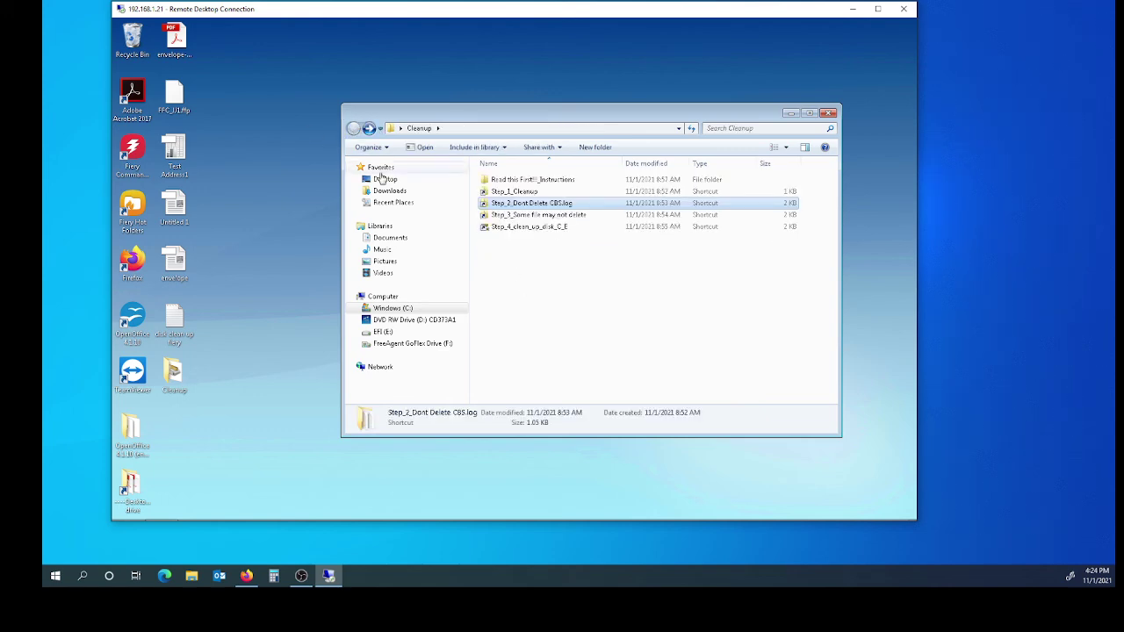
double_click(555, 219)
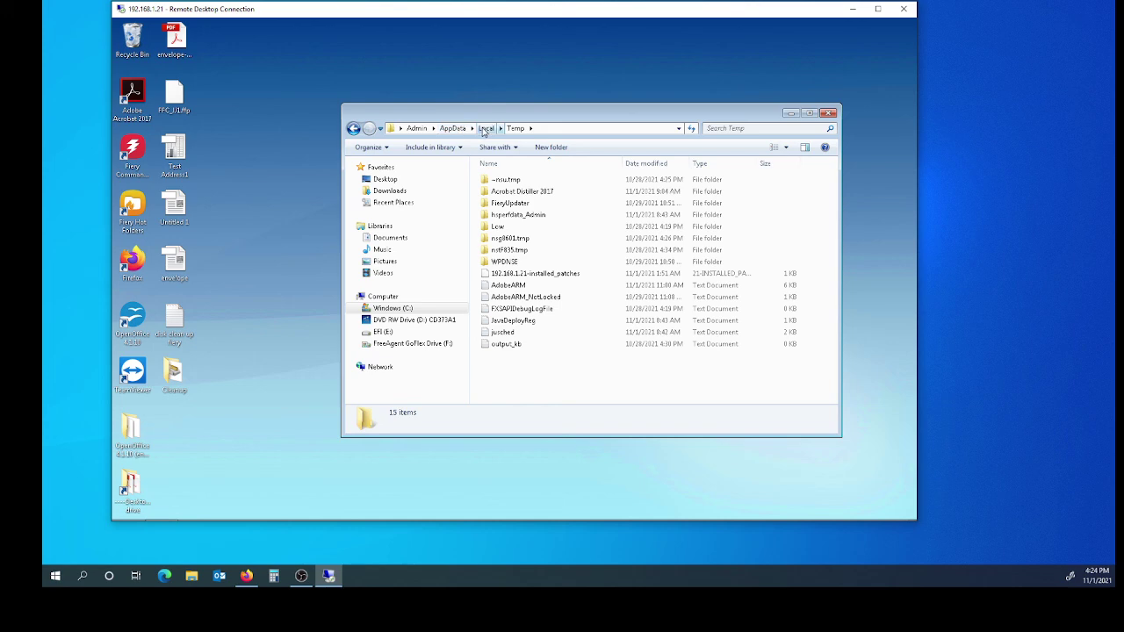
click(353, 128)
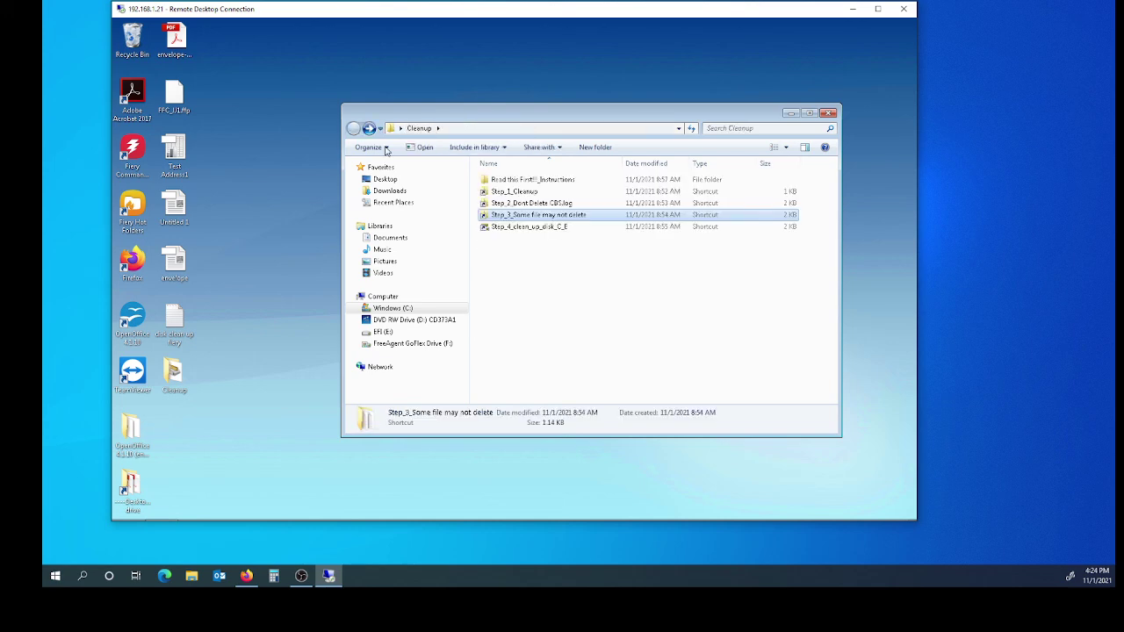
- Launch Step_4_clean_up_disk_C_E to view Disk Cleanup's drive selection, exit it without cleaning, and close the Cleanup folder
double_click(507, 227)
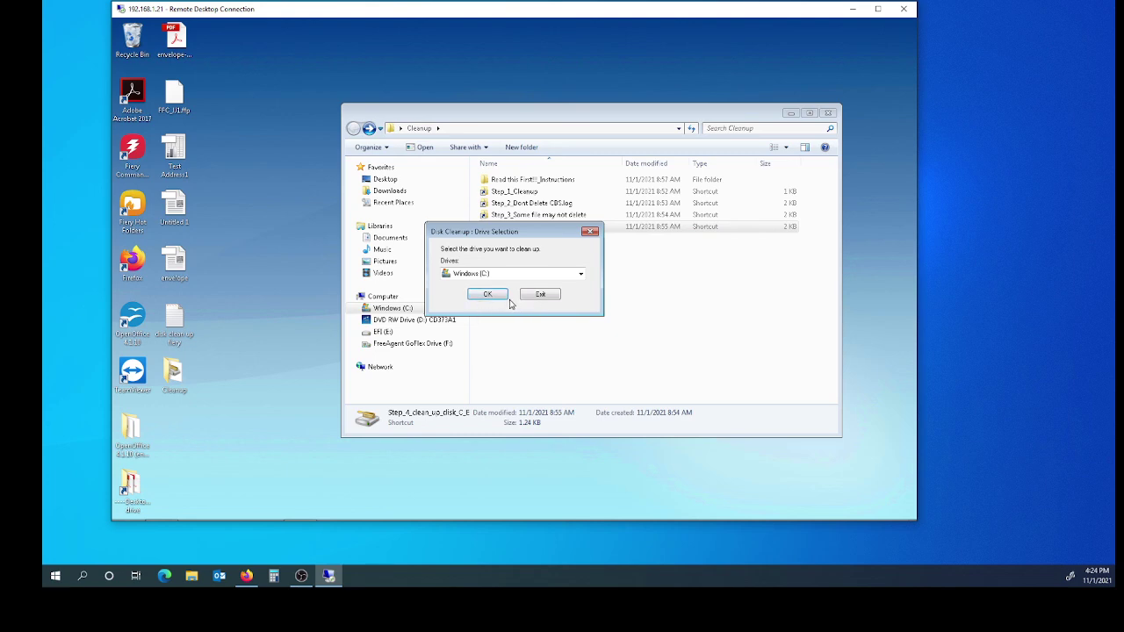
click(538, 296)
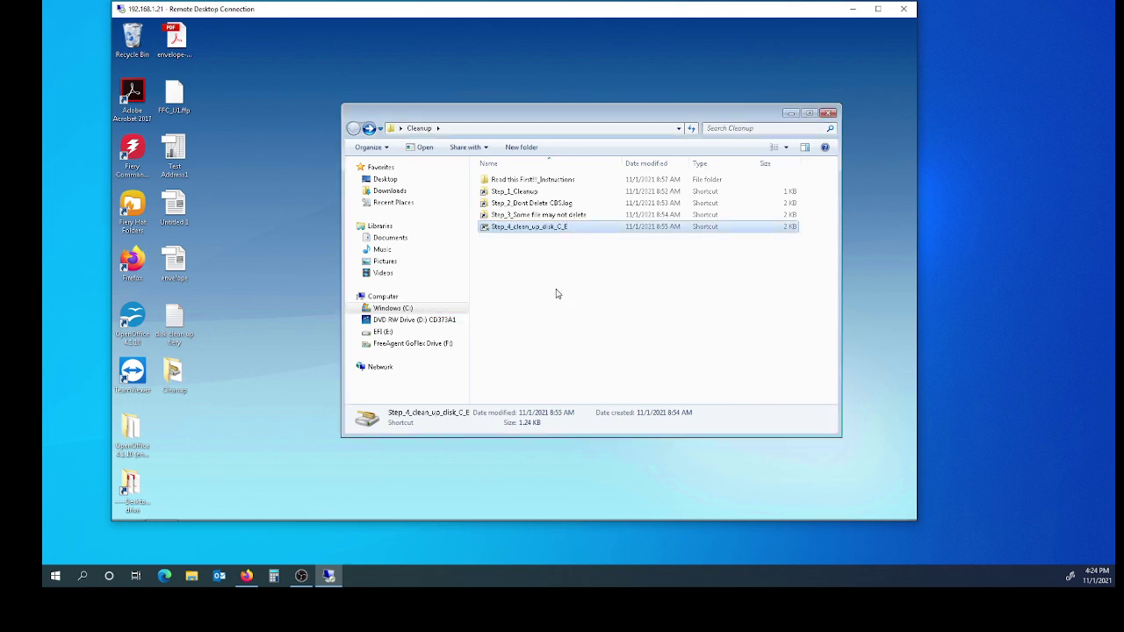
click(827, 114)
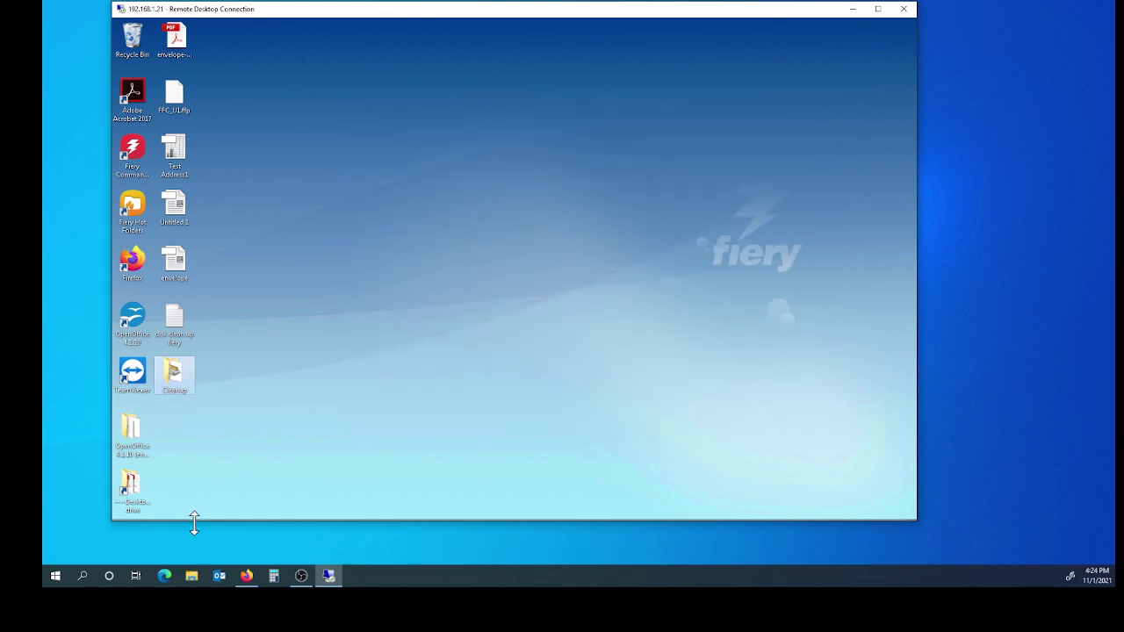